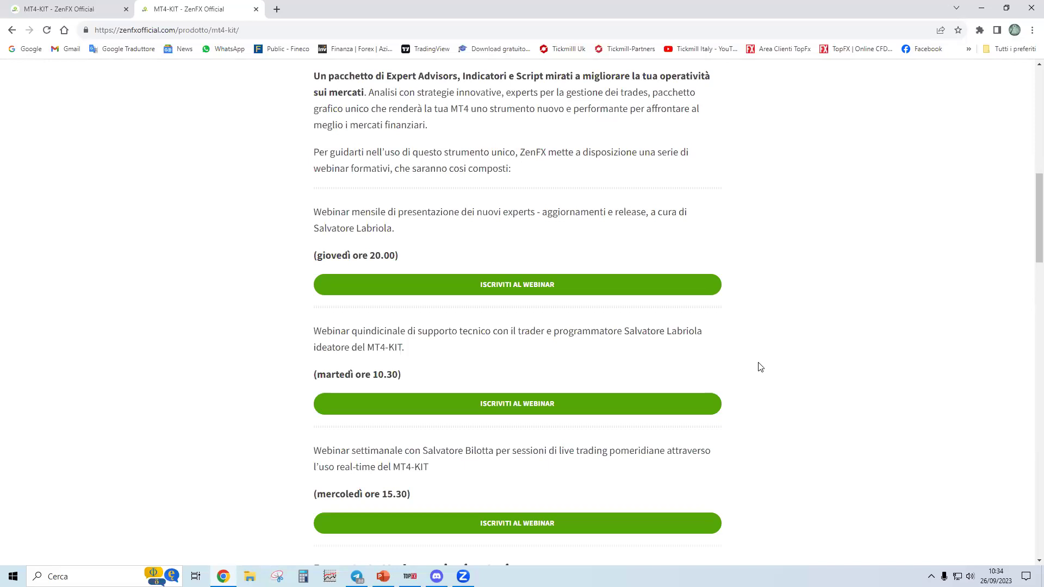
# Review the MT4-KIT product page down to its request form and minimize the browser and presentation windows to reach the desktop
pyautogui.scroll(-6, 756, 365)
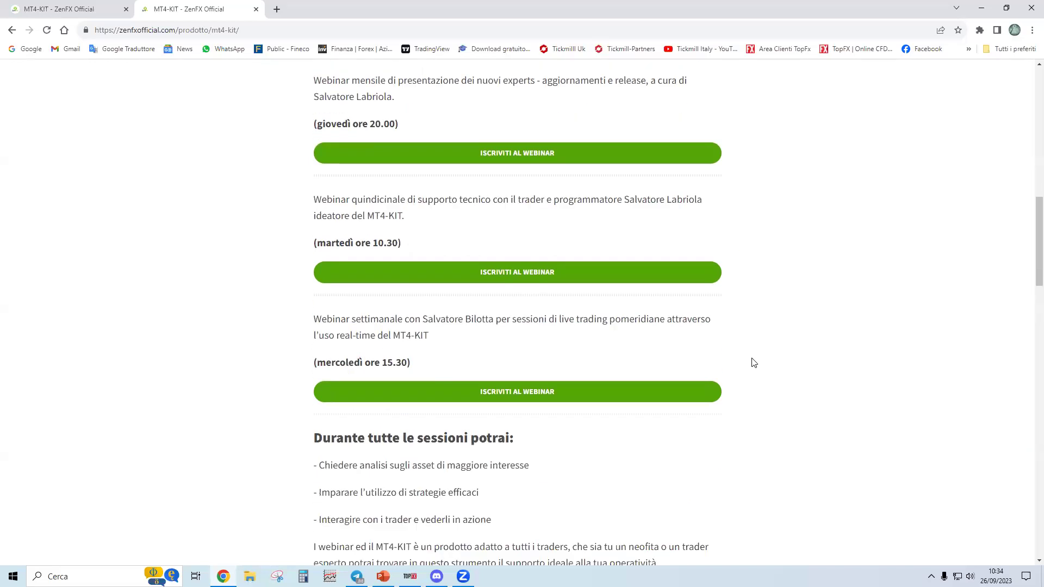
pyautogui.scroll(-13, 754, 363)
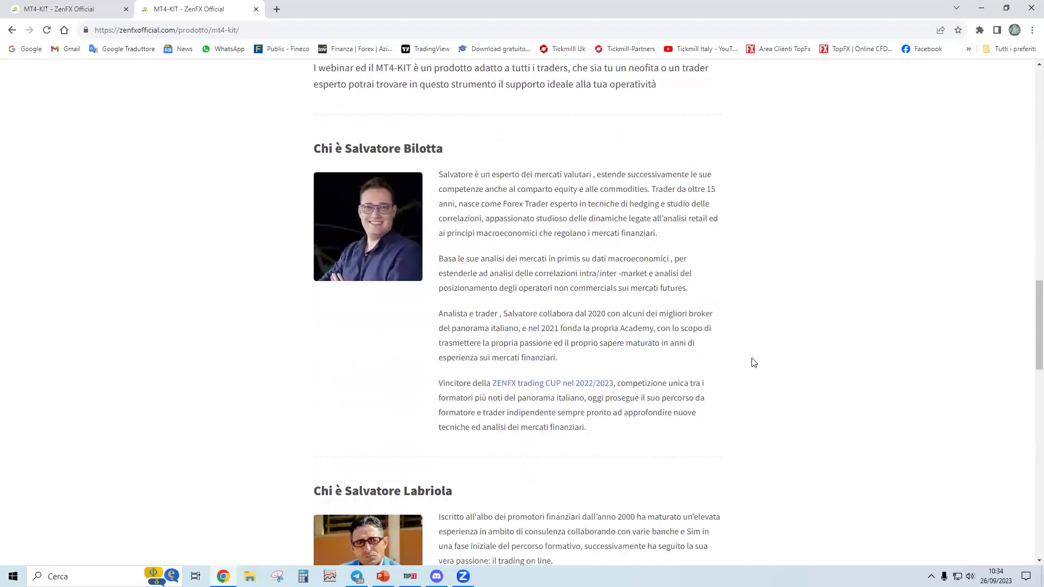
pyautogui.scroll(-3, 754, 363)
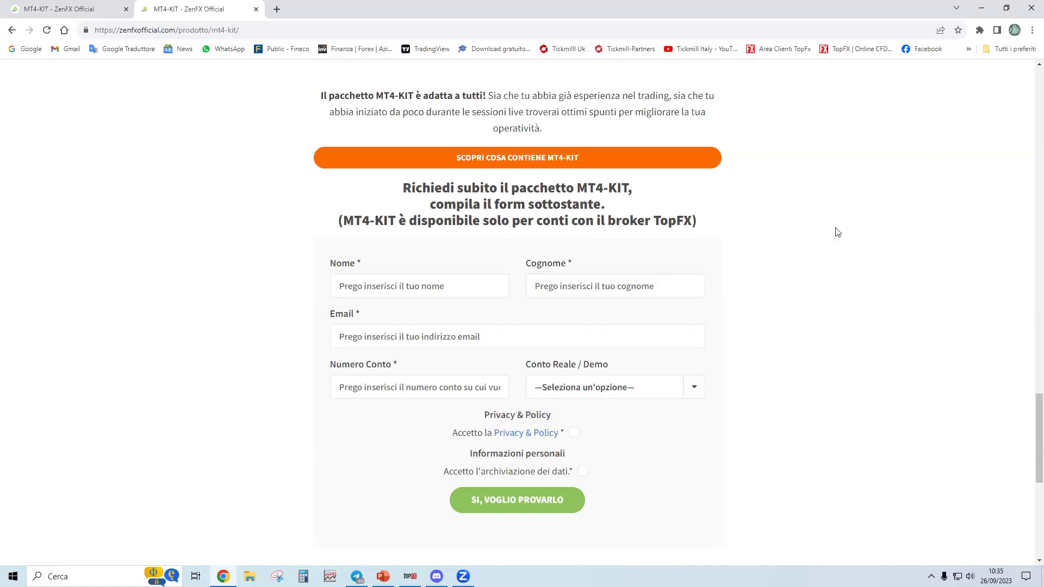
pyautogui.click(981, 10)
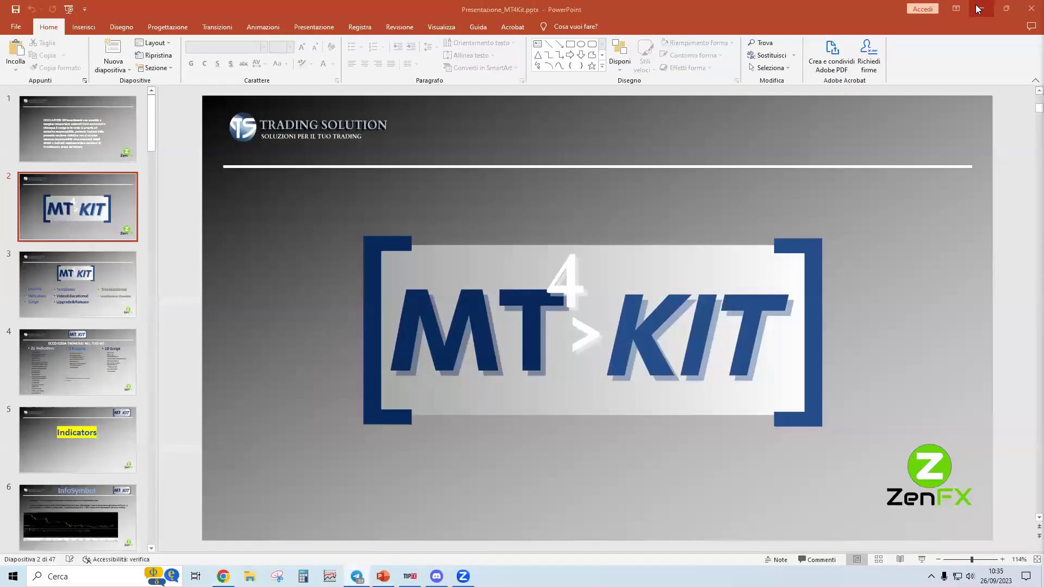
pyautogui.click(982, 8)
pyautogui.moveTo(479, 294); pyautogui.dragTo(481, 137)
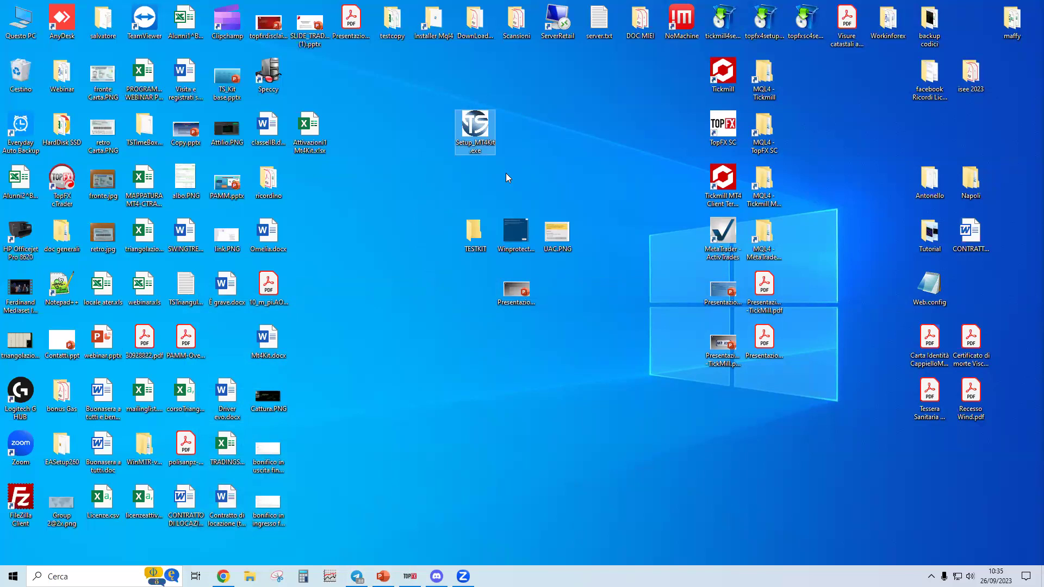
pyautogui.moveTo(475, 134); pyautogui.dragTo(478, 302)
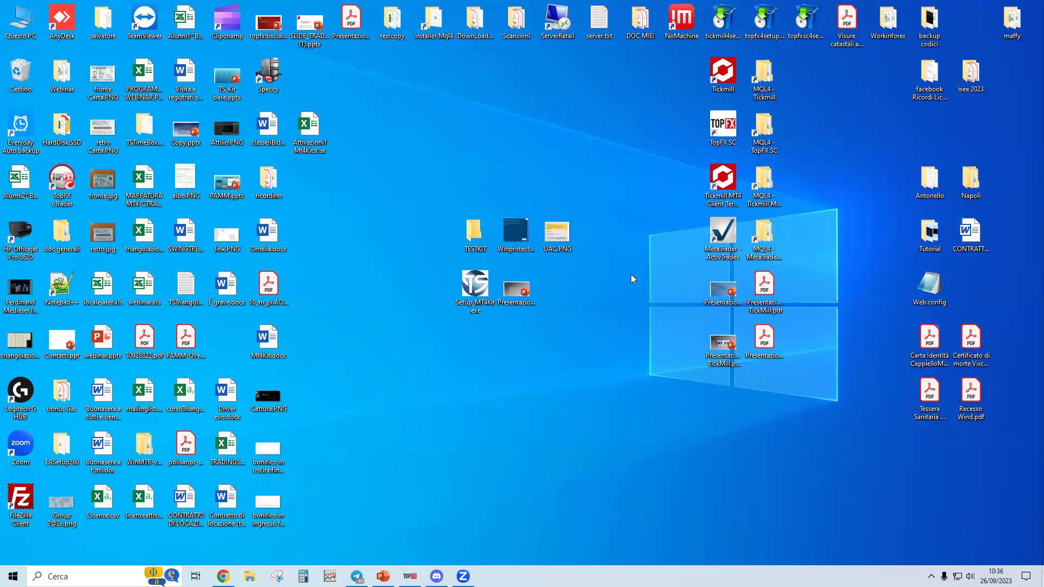
# View the desktop images UAC.PNG and Winprotect.PNG showing the Windows security prompts, closing each one
pyautogui.doubleClick(564, 237)
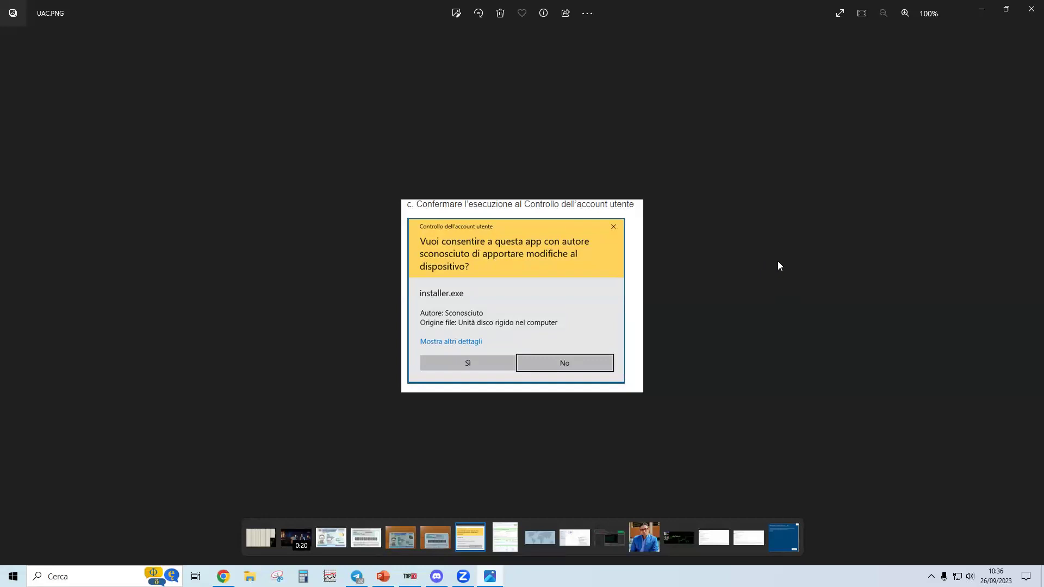
pyautogui.click(1030, 10)
pyautogui.press('Return')
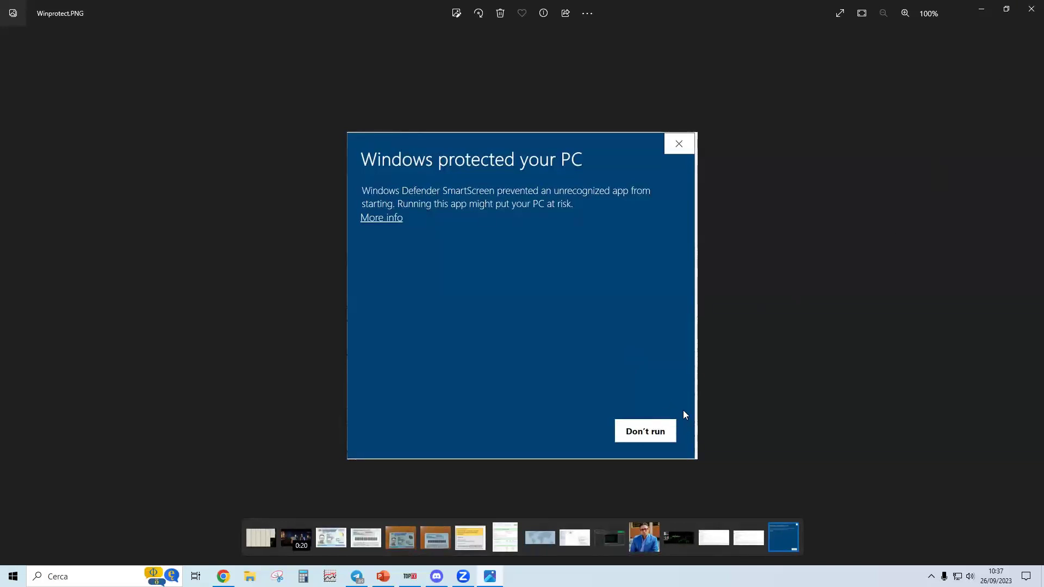
pyautogui.click(1030, 16)
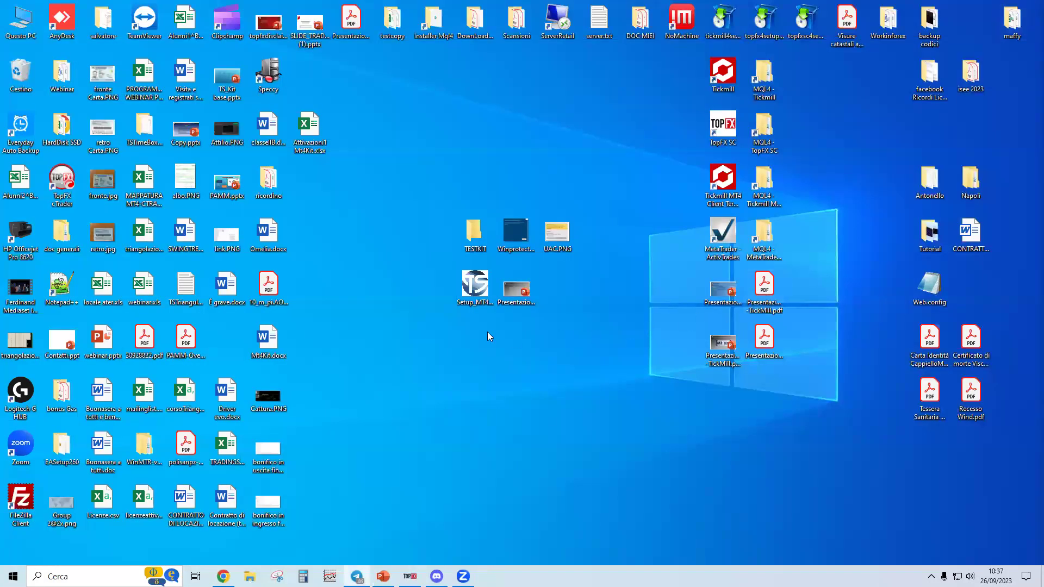
# Launch Setup_MT4Kit.exe from the desktop and confirm Italiano as the installation language
pyautogui.click(480, 310)
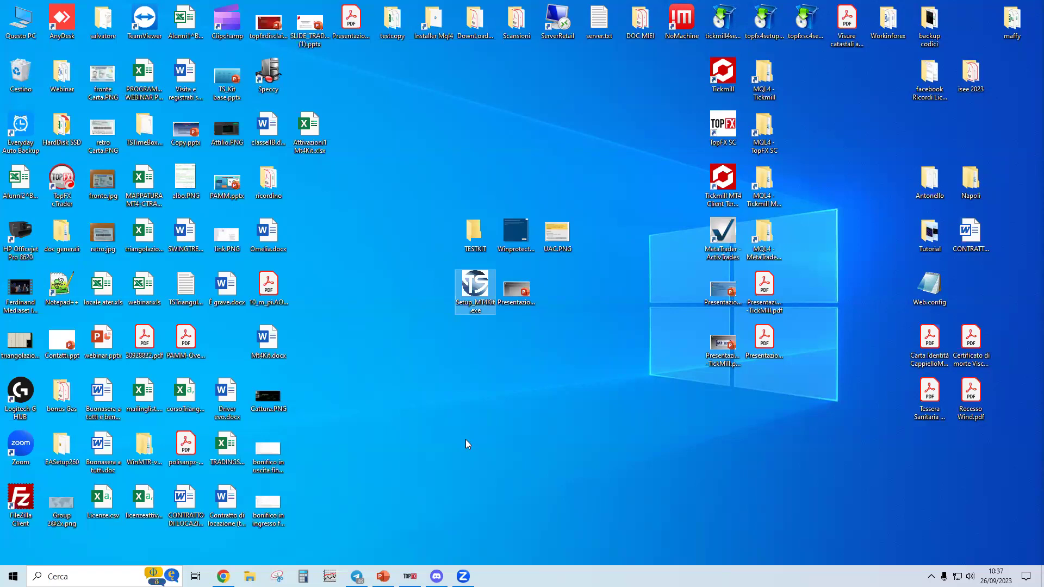
pyautogui.doubleClick(480, 303)
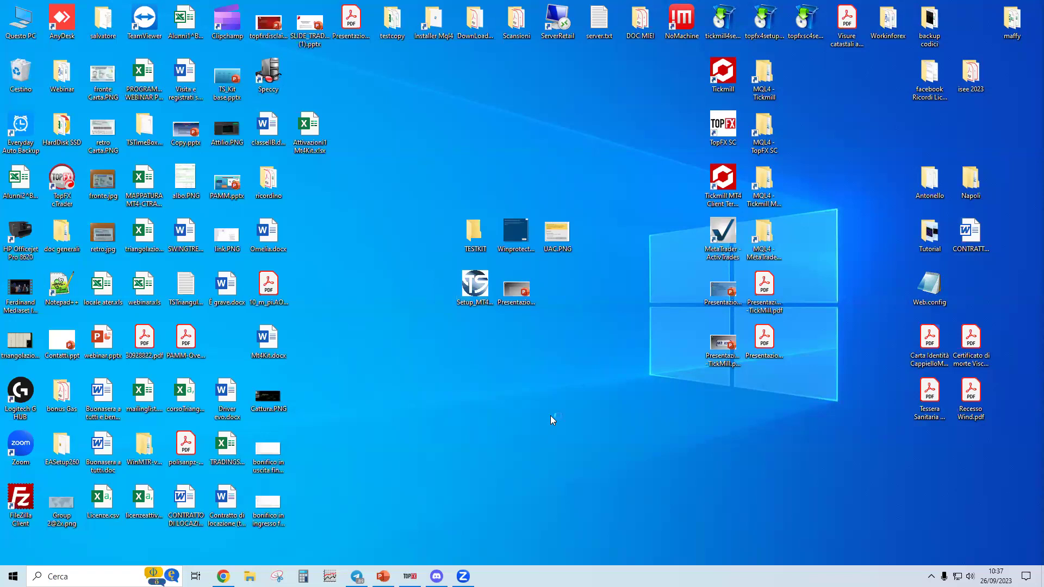
pyautogui.moveTo(561, 240); pyautogui.dragTo(562, 190)
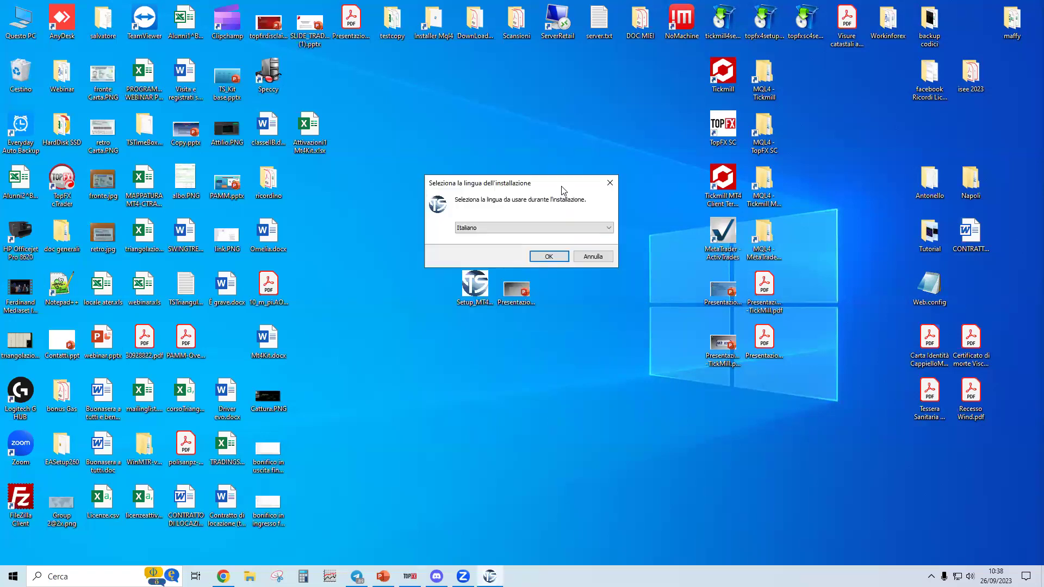
pyautogui.click(566, 225)
pyautogui.click(565, 225)
pyautogui.click(552, 255)
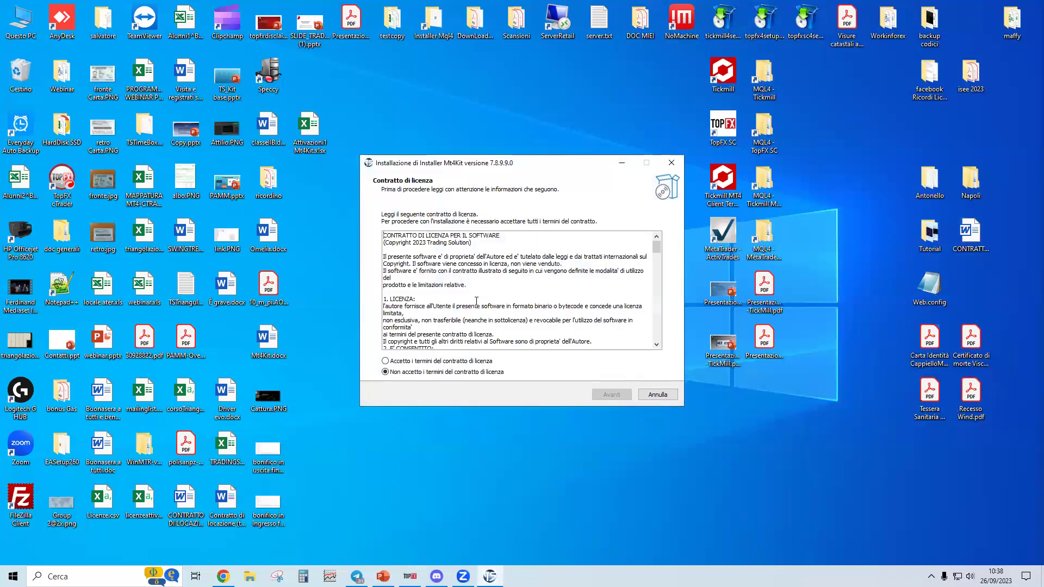
# Look through the licence agreement, accept its terms and continue to the MetaTrader broker list
pyautogui.scroll(-7, 481, 303)
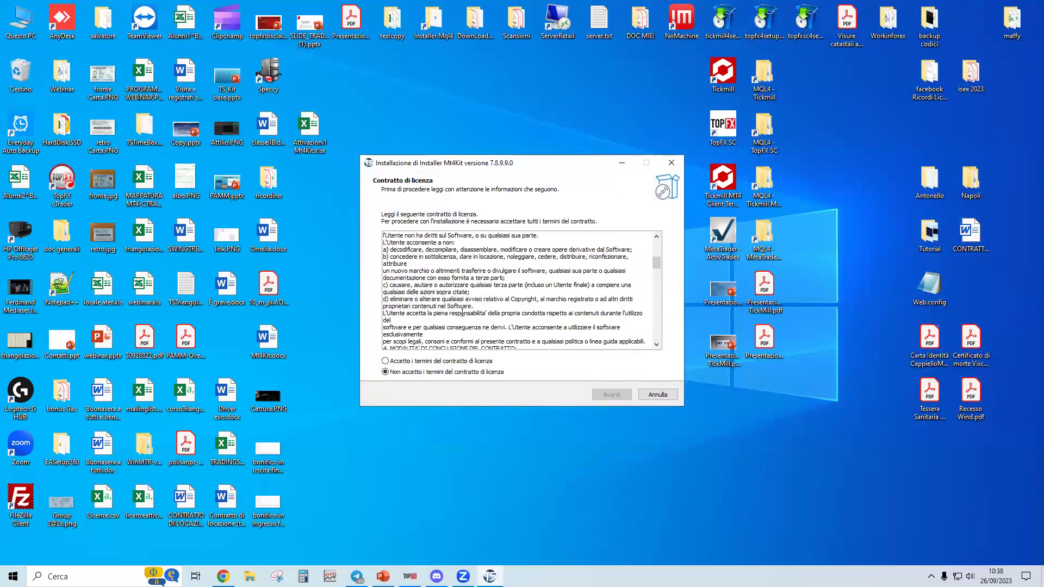
pyautogui.click(404, 362)
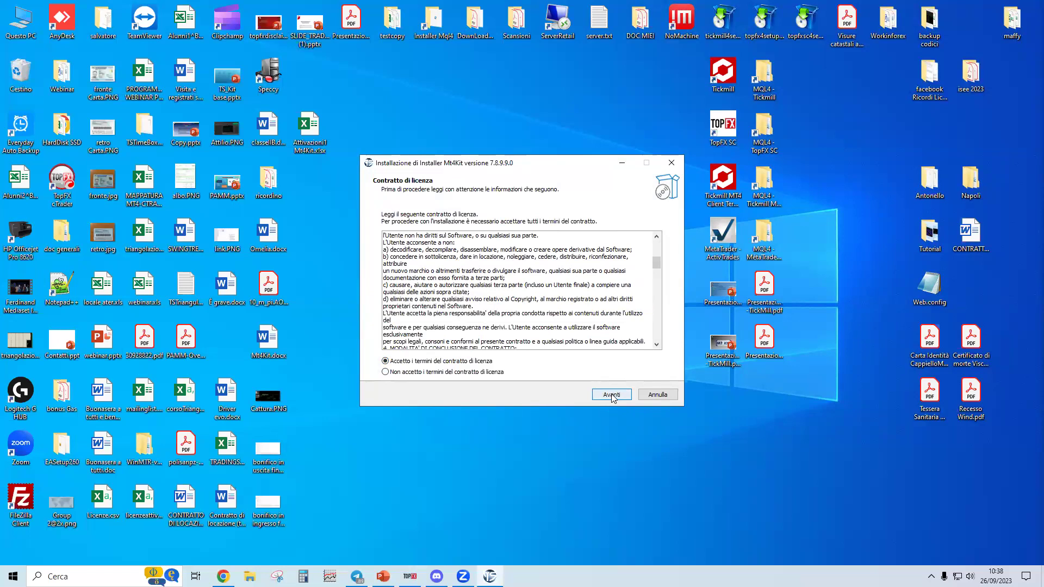
pyautogui.click(611, 396)
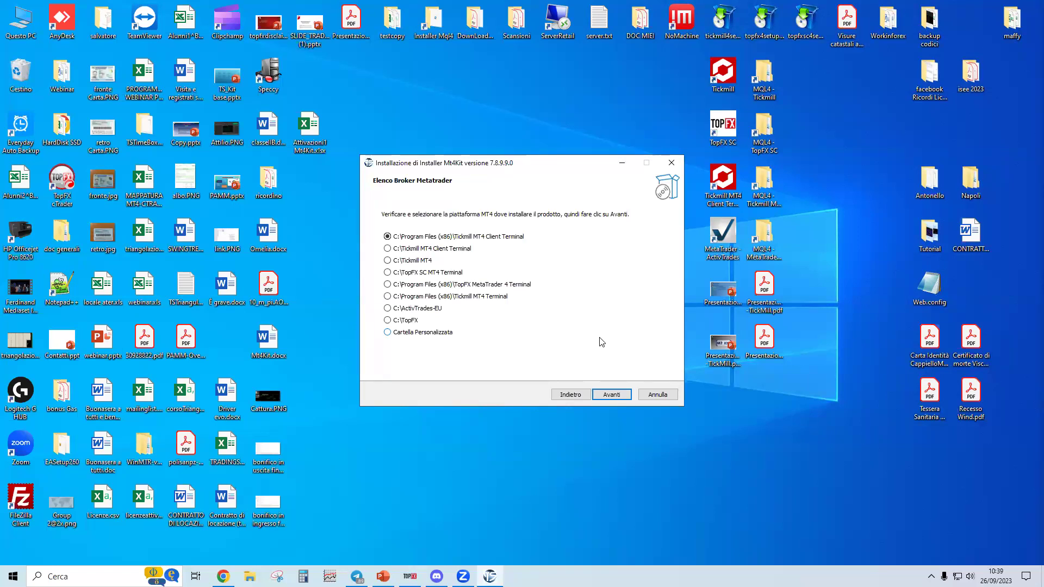
# Choose Cartella Personalizzata as the installation target and continue to the folder selection
pyautogui.click(439, 273)
pyautogui.click(388, 334)
pyautogui.click(620, 397)
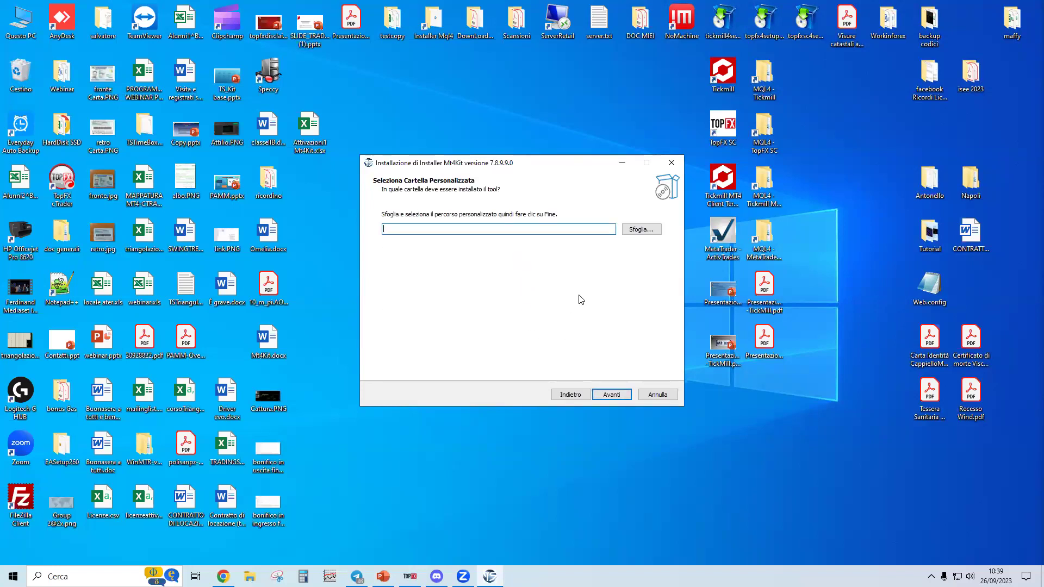
# Set the TESTKIT folder on the desktop as the custom installation path and move the installer window clear of the desktop icons
pyautogui.click(642, 229)
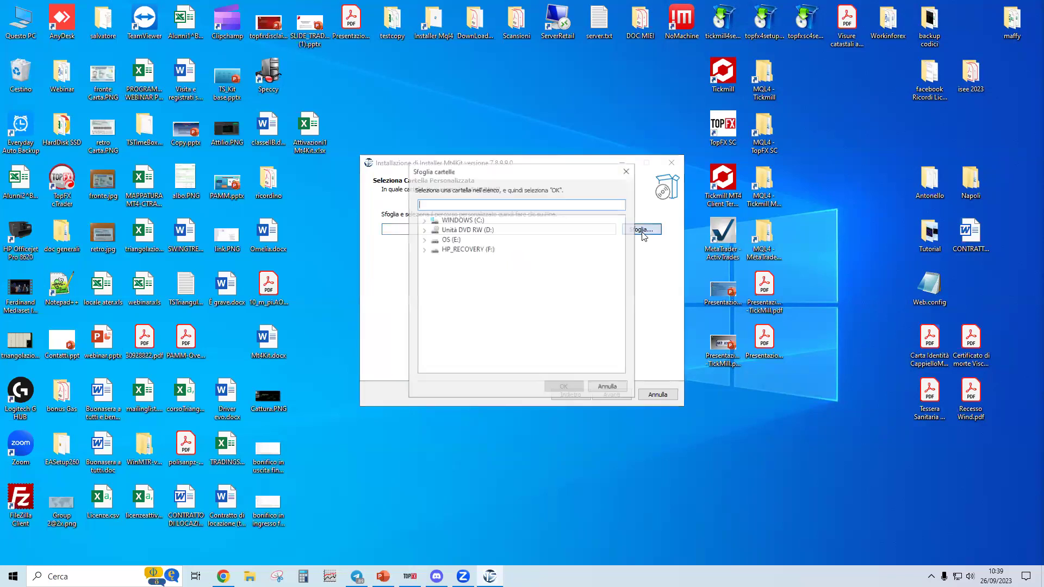
pyautogui.click(425, 221)
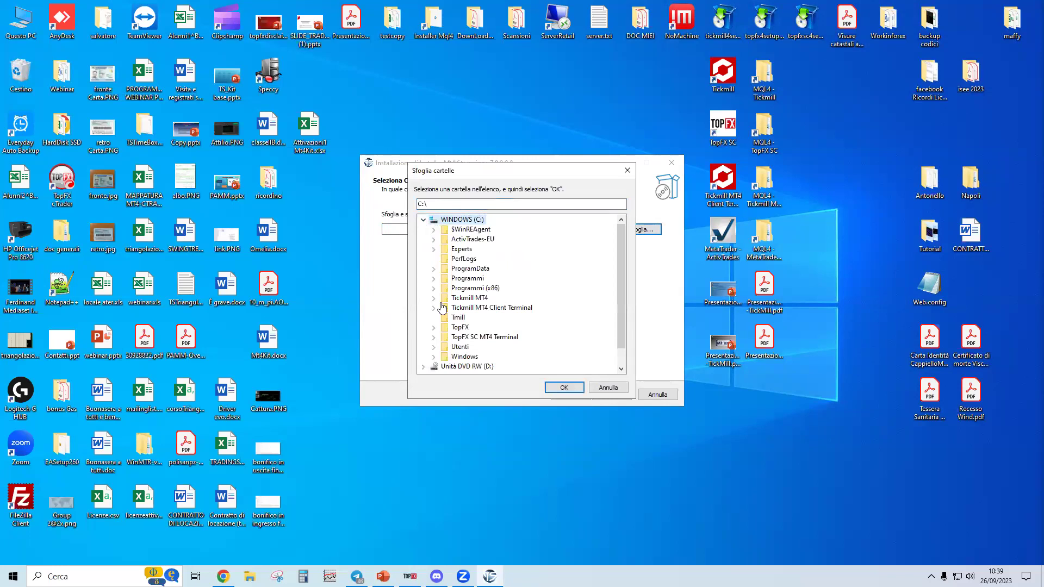
pyautogui.click(459, 351)
pyautogui.doubleClick(459, 352)
pyautogui.doubleClick(466, 355)
pyautogui.doubleClick(484, 298)
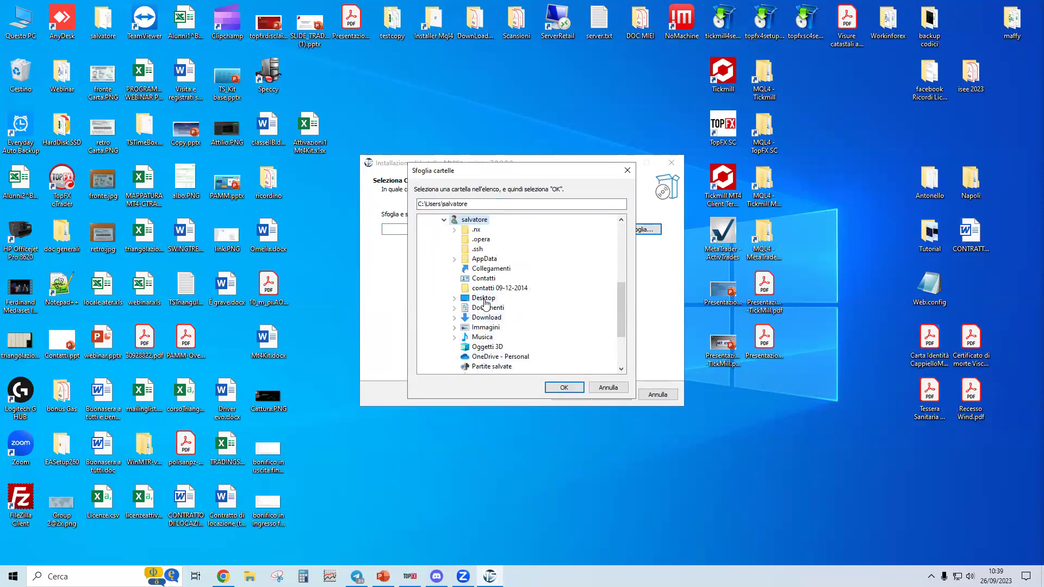
pyautogui.scroll(1, 493, 315)
pyautogui.scroll(-4, 495, 314)
pyautogui.click(497, 309)
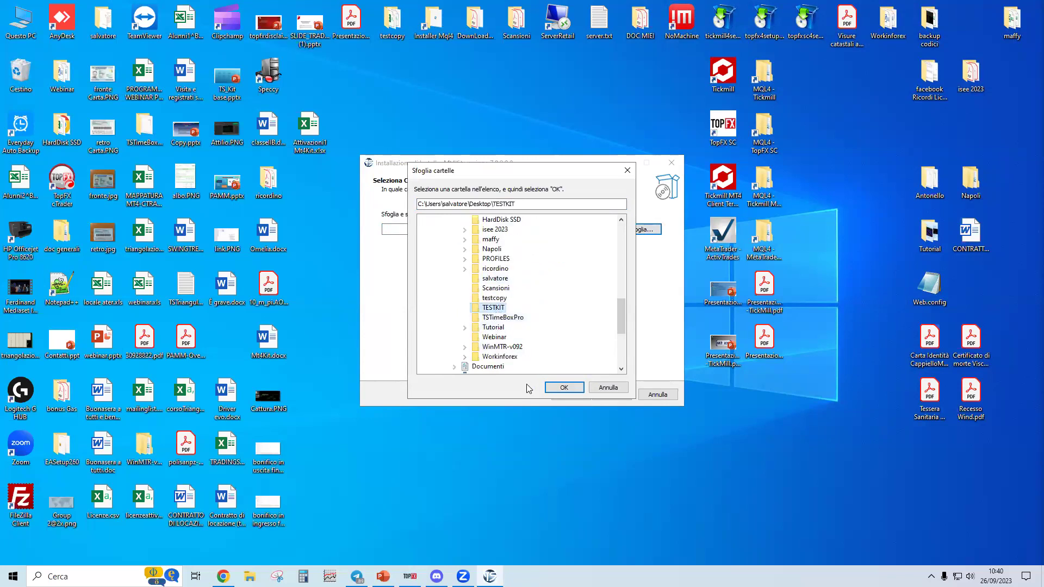
pyautogui.click(568, 388)
pyautogui.moveTo(558, 169); pyautogui.dragTo(568, 283)
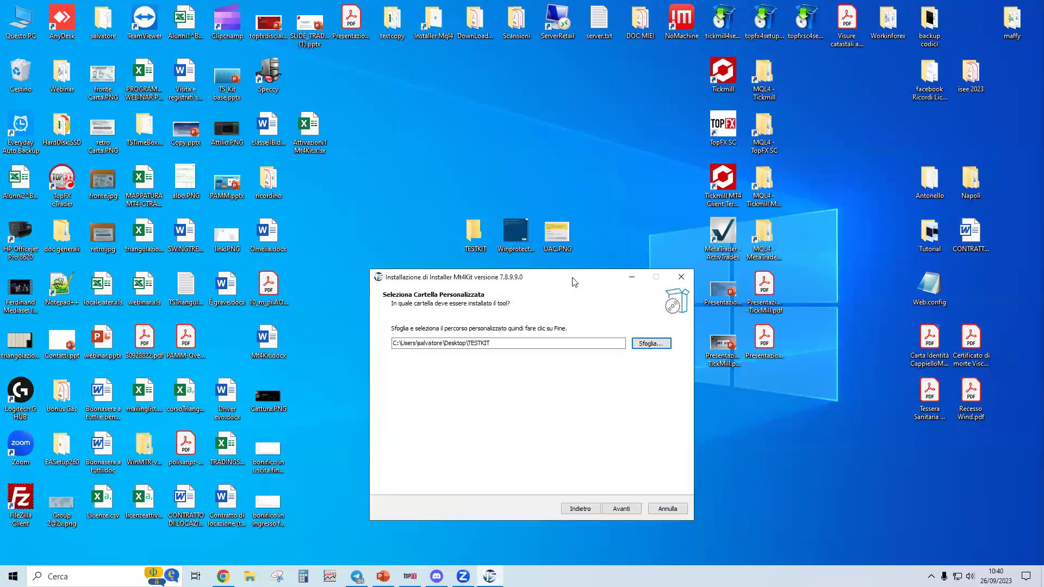
pyautogui.moveTo(574, 281); pyautogui.dragTo(588, 296)
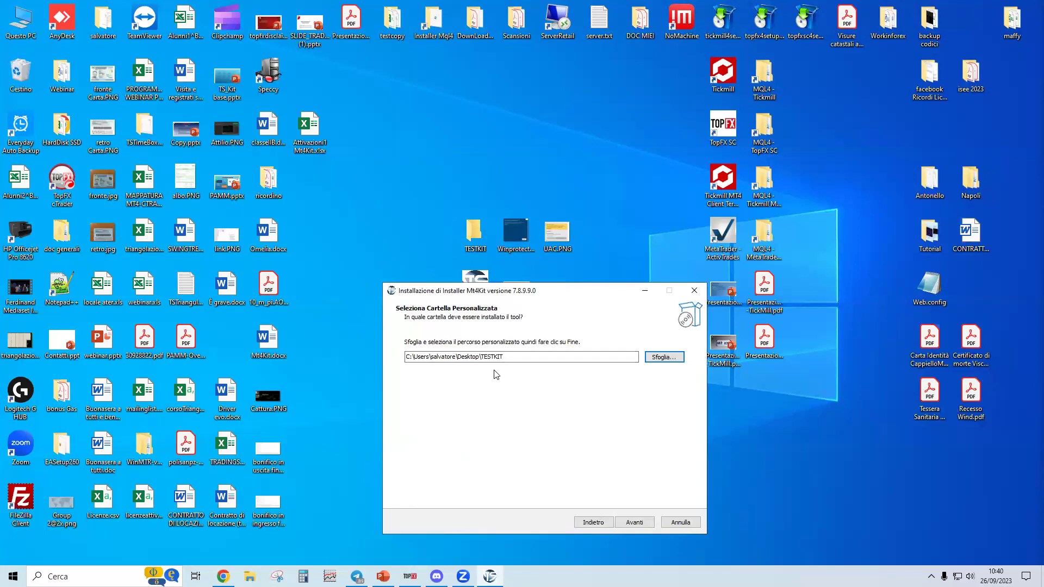
# Install Mt4Kit into the chosen folder and finish the setup with the product tutorial option turned off
pyautogui.click(647, 524)
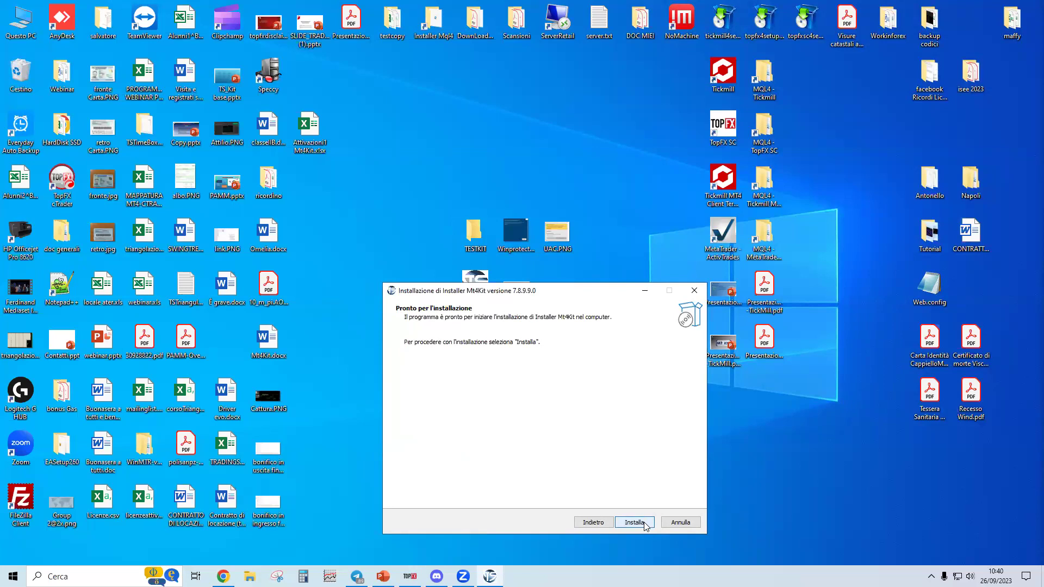
pyautogui.click(646, 525)
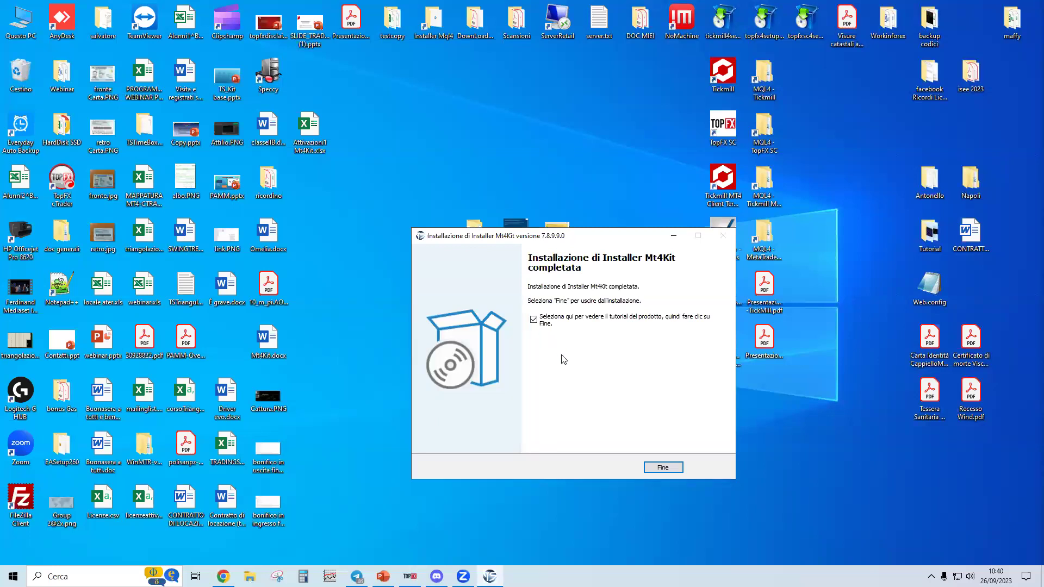
pyautogui.click(533, 320)
pyautogui.click(663, 470)
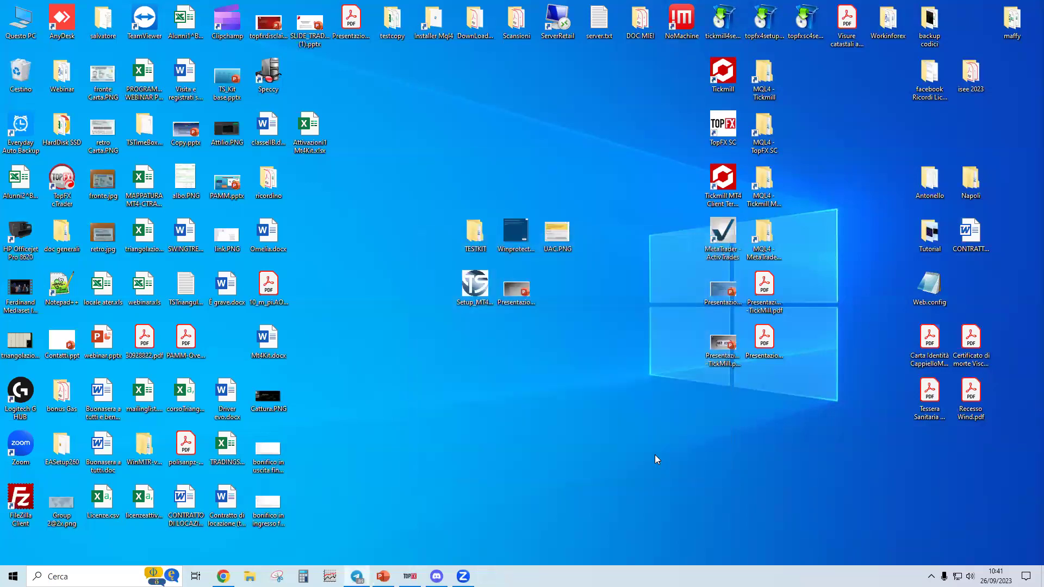
# Inspect the installed contents of the TESTKIT folder, including its MQL4 and profiles subfolders, and close the window
pyautogui.doubleClick(478, 246)
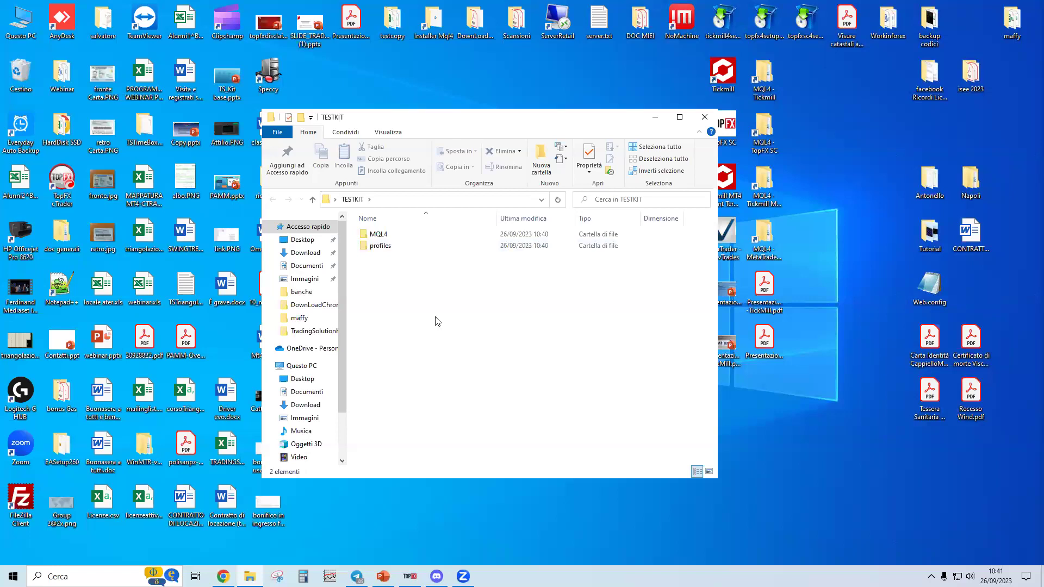
pyautogui.doubleClick(375, 238)
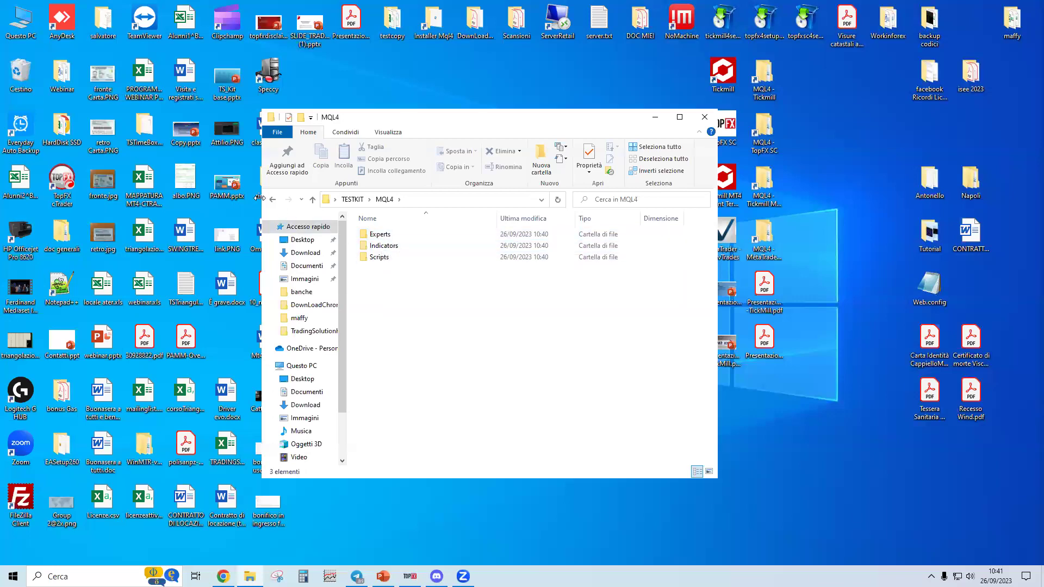
pyautogui.click(272, 199)
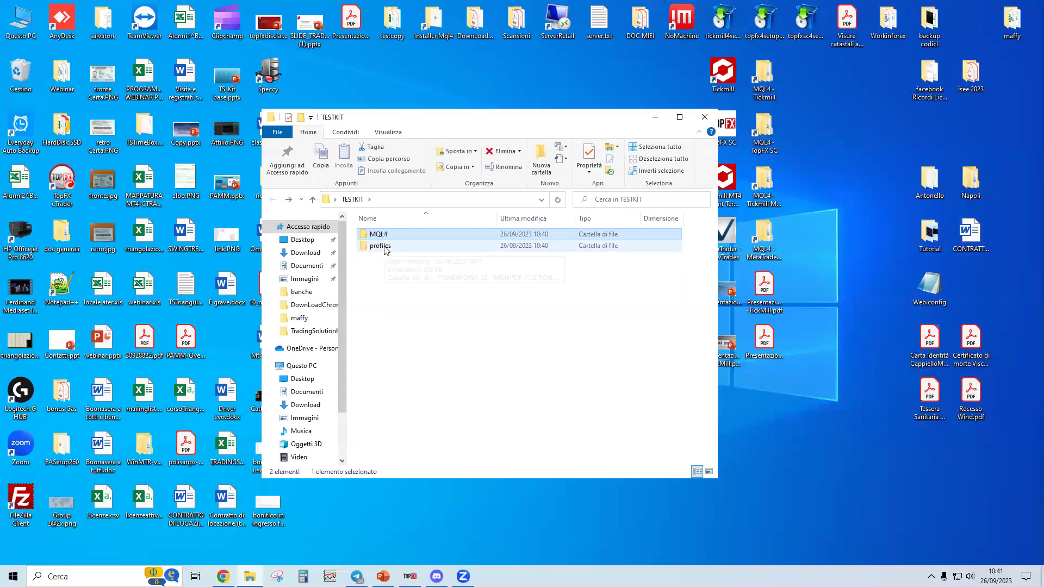
pyautogui.click(384, 248)
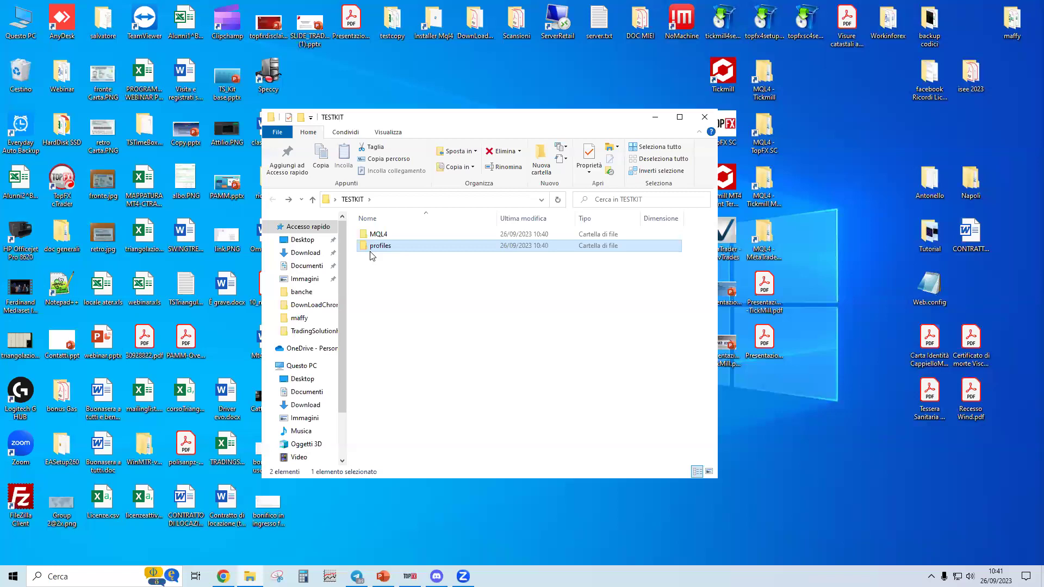
pyautogui.doubleClick(381, 249)
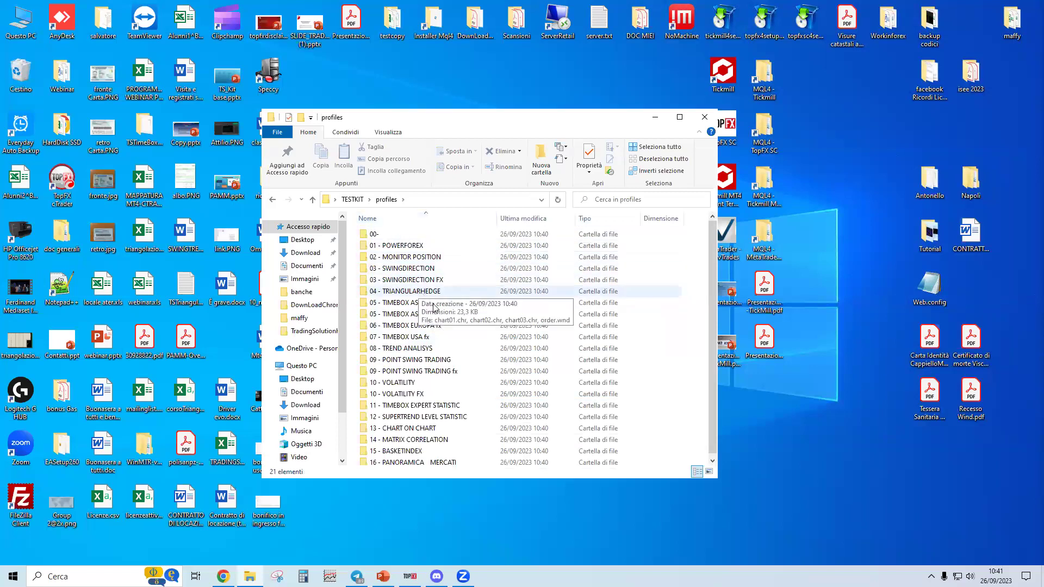
pyautogui.click(351, 199)
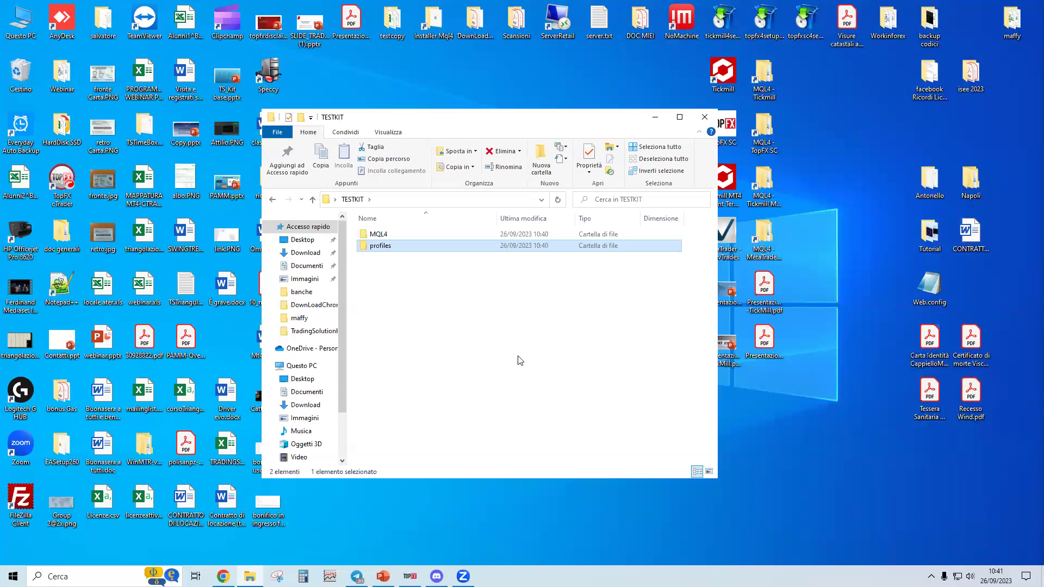
pyautogui.click(705, 117)
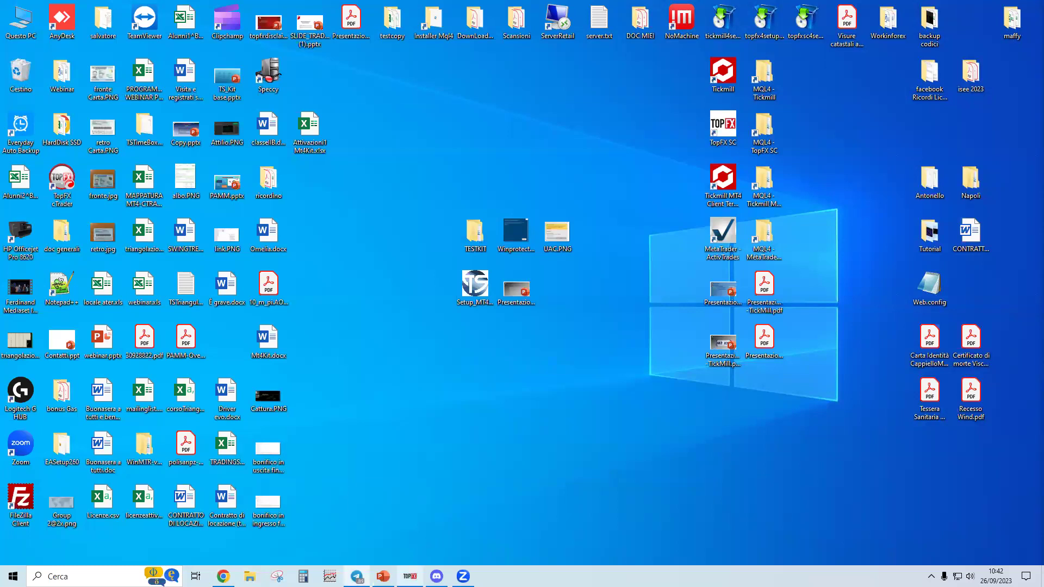
# Switch to the running TopFX MetaTrader 4 terminal with the EURUSD H1 chart
pyautogui.moveTo(411, 577)
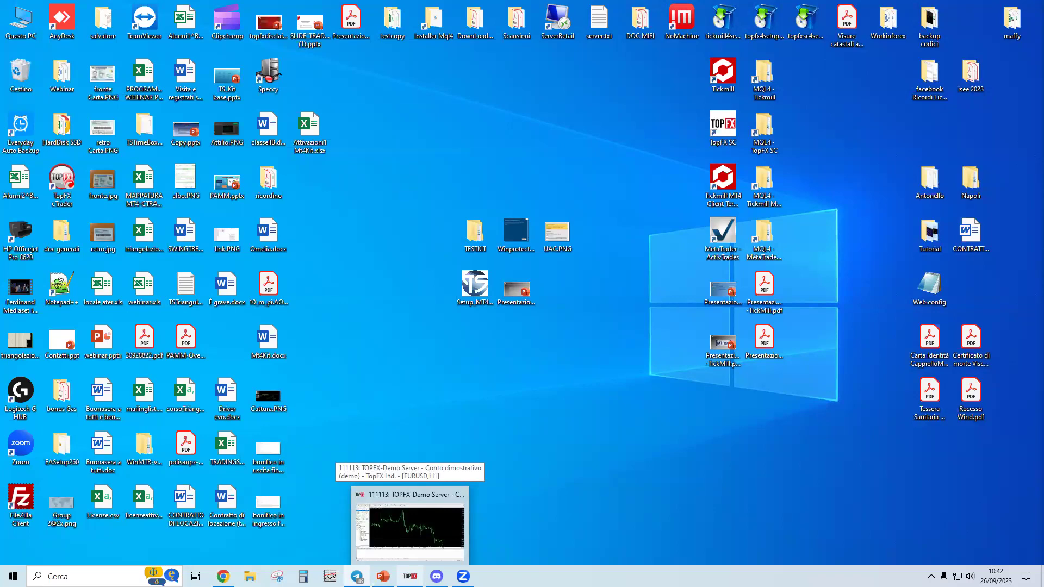
pyautogui.click(410, 525)
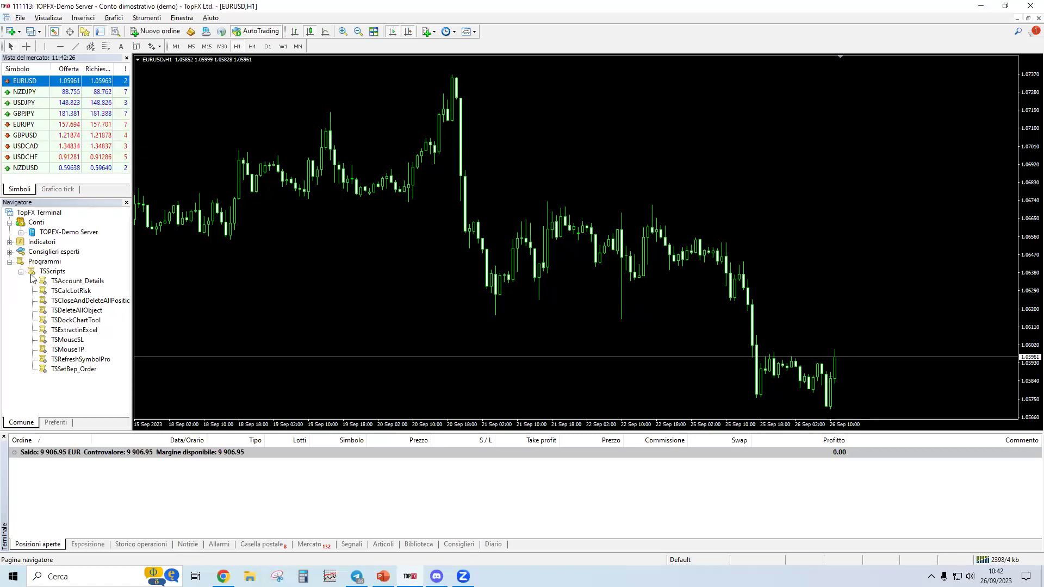
# Examine the installed programs in the TSScripts folder and the expert advisors in the TSExperts folder of the navigator
pyautogui.click(48, 273)
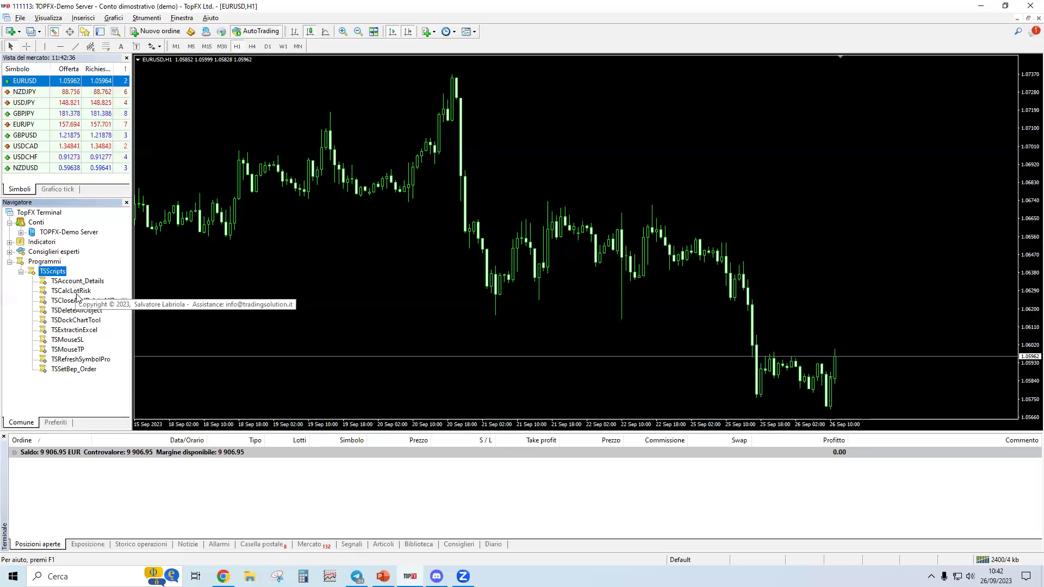
pyautogui.click(9, 252)
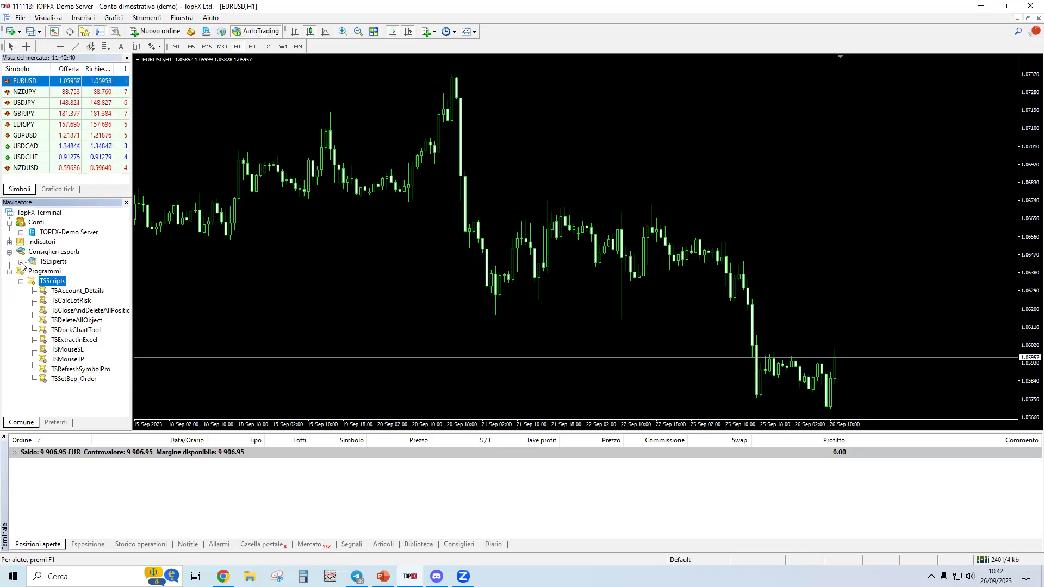
pyautogui.click(21, 262)
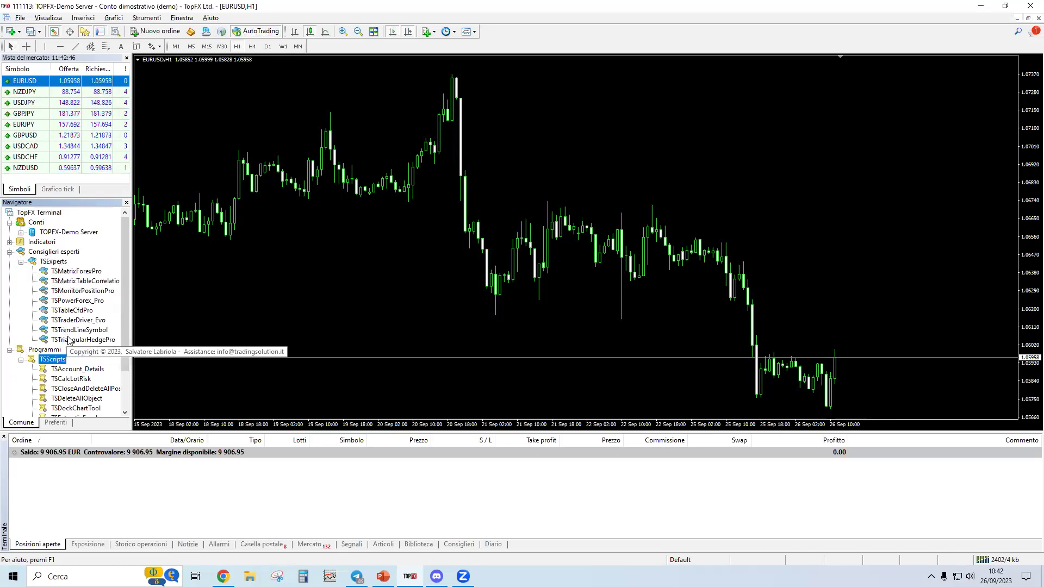
# Review the installed indicators in the TSIndicators folder of the navigator and collapse that folder
pyautogui.click(10, 242)
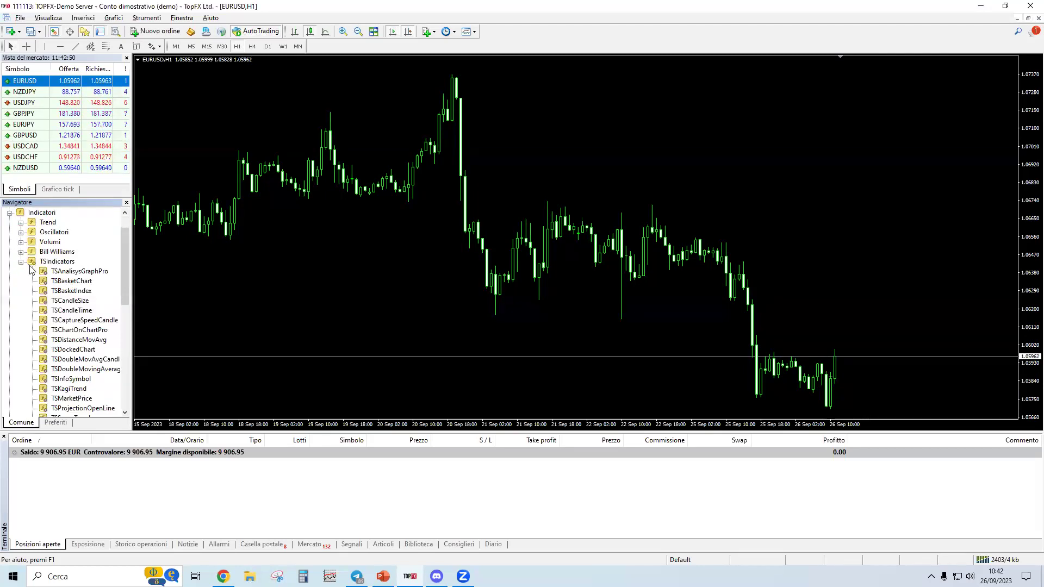
pyautogui.click(59, 263)
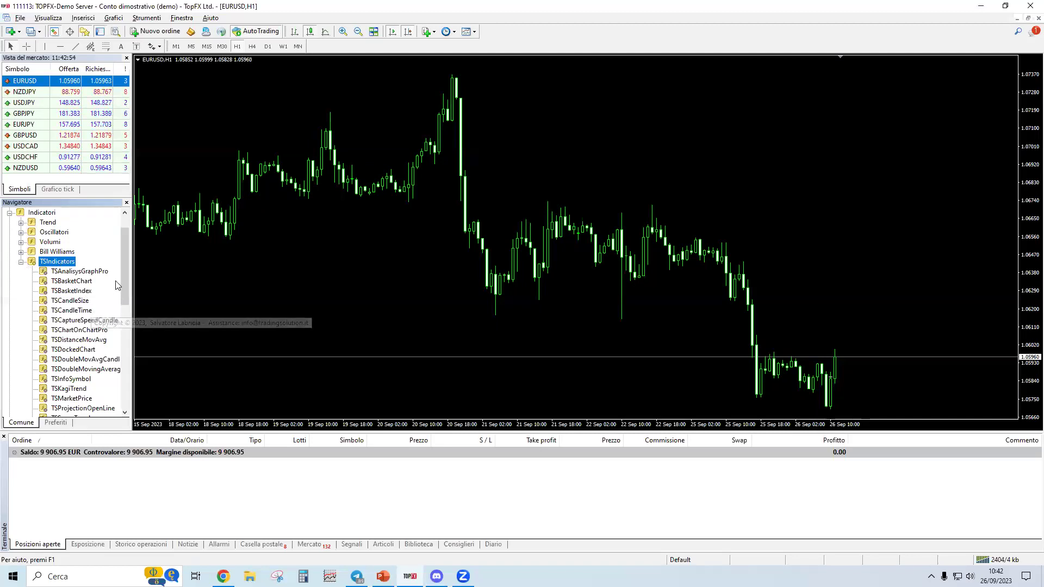
pyautogui.moveTo(123, 281); pyautogui.dragTo(122, 314)
pyautogui.scroll(1, 123, 314)
pyautogui.scroll(4, 123, 294)
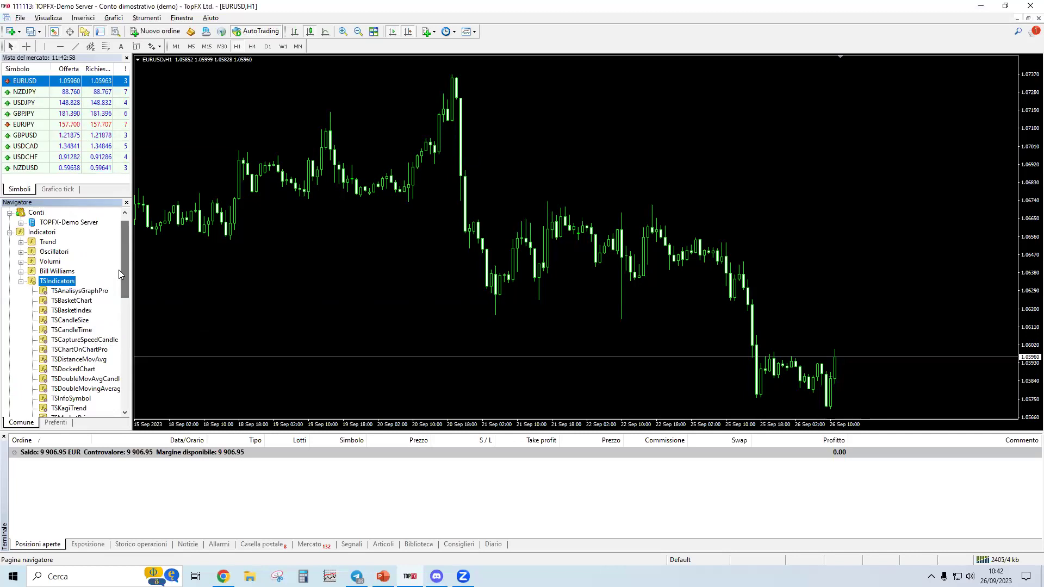
pyautogui.click(21, 281)
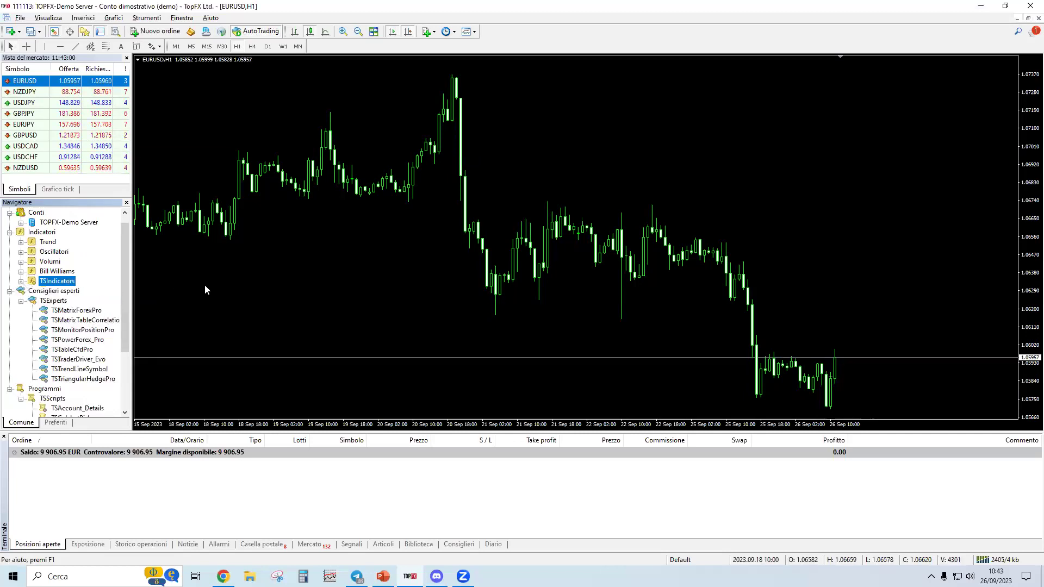